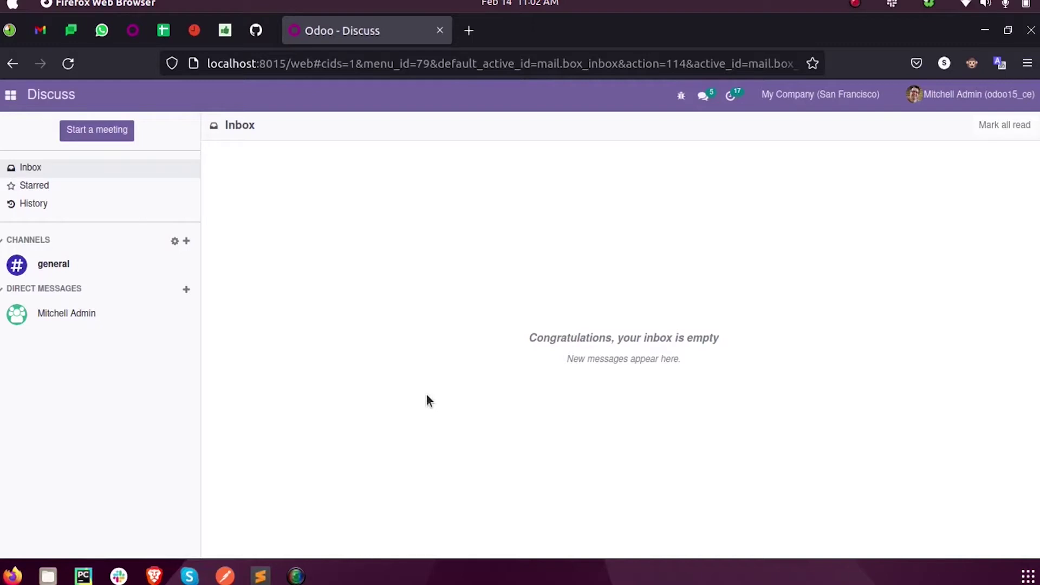
Step: Open the apps grid menu at the top left of the Discuss inbox
click(2, 97)
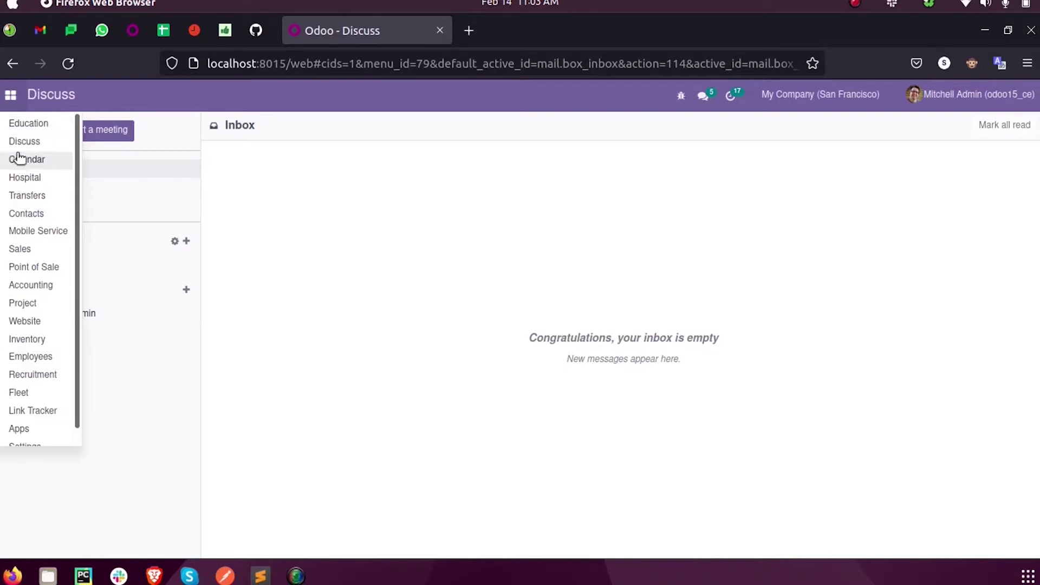
Step: Start a new Education student application with Nationality set to Afghanistan
click(16, 124)
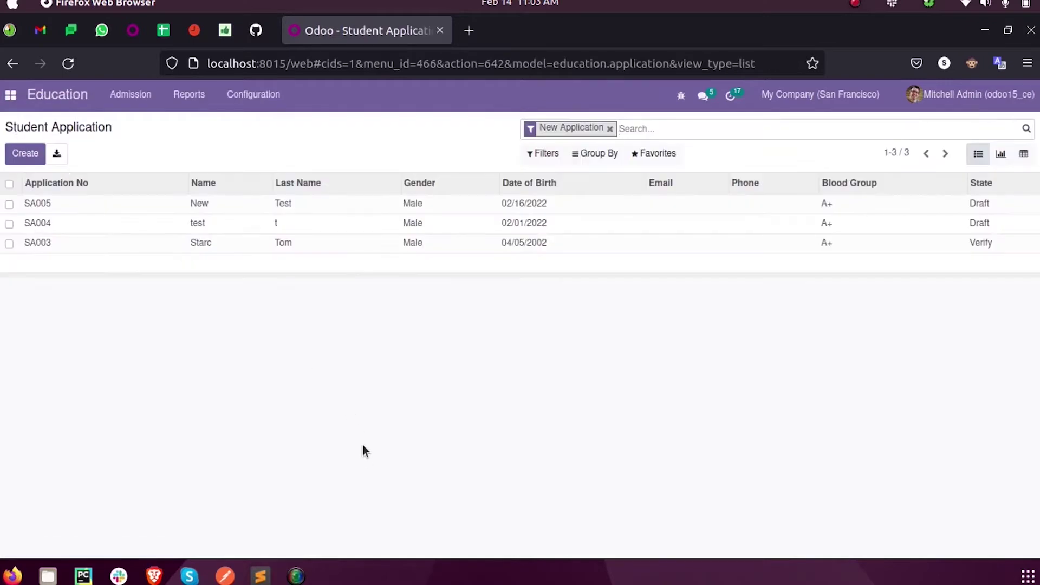
click(25, 152)
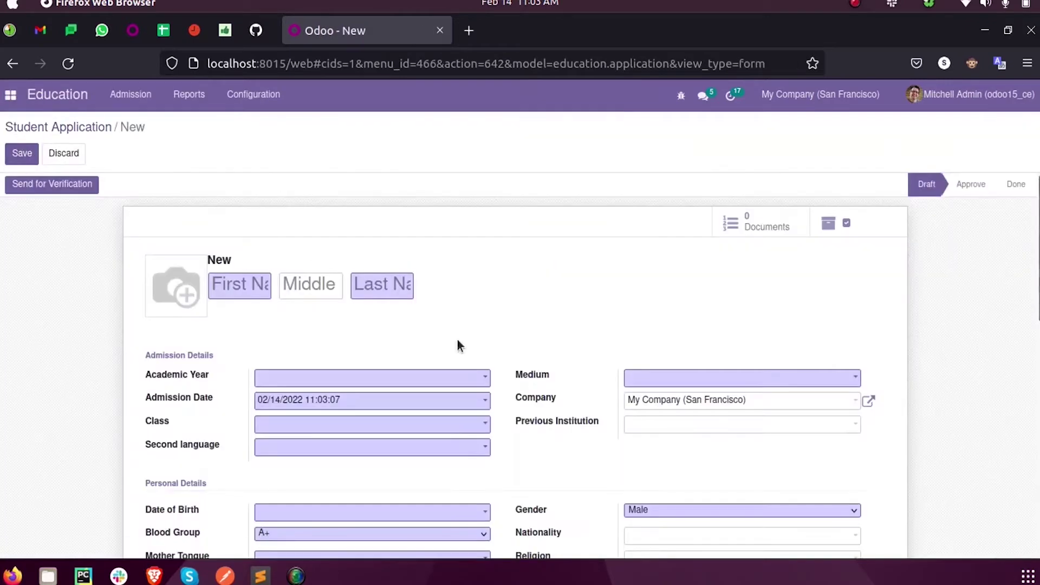
scroll(576, 455, down, 3)
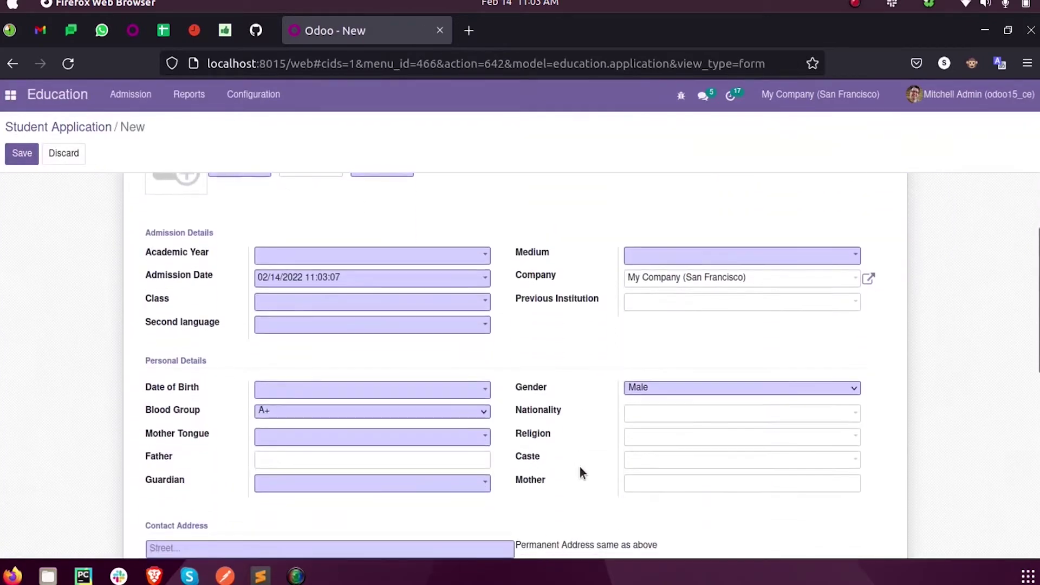
click(649, 417)
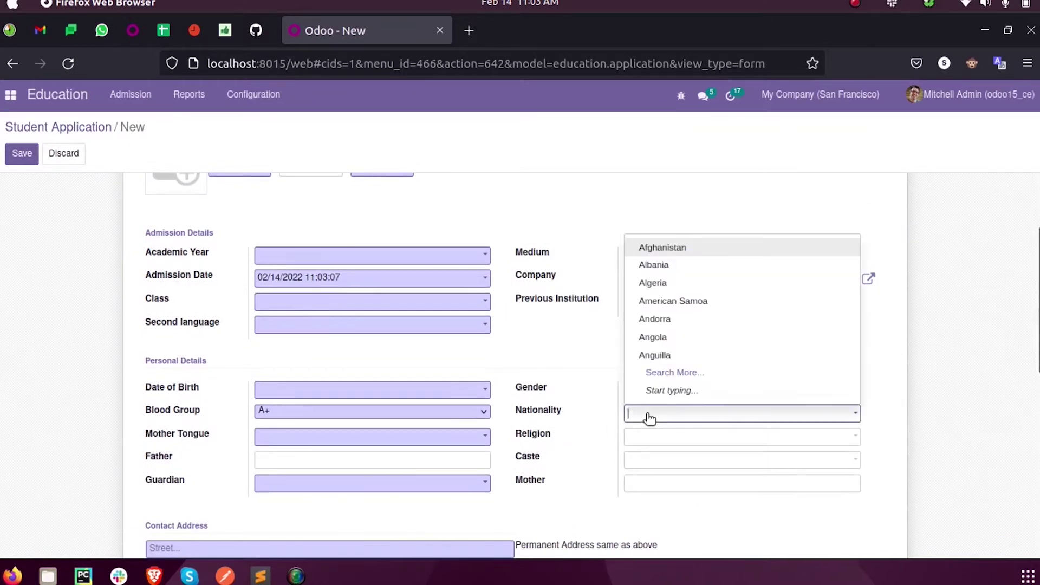
click(515, 343)
scroll(514, 344, down, 3)
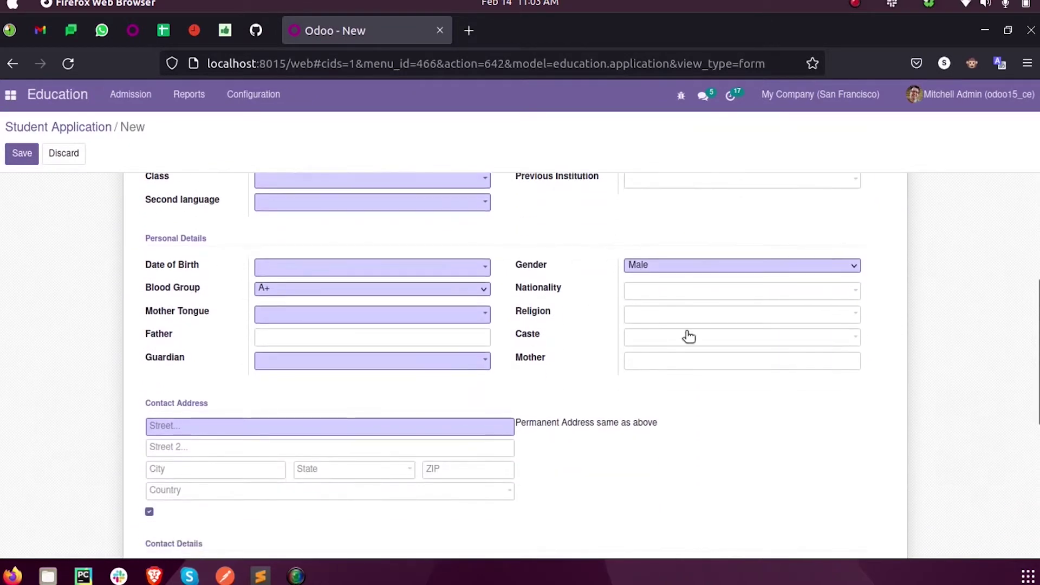
click(653, 293)
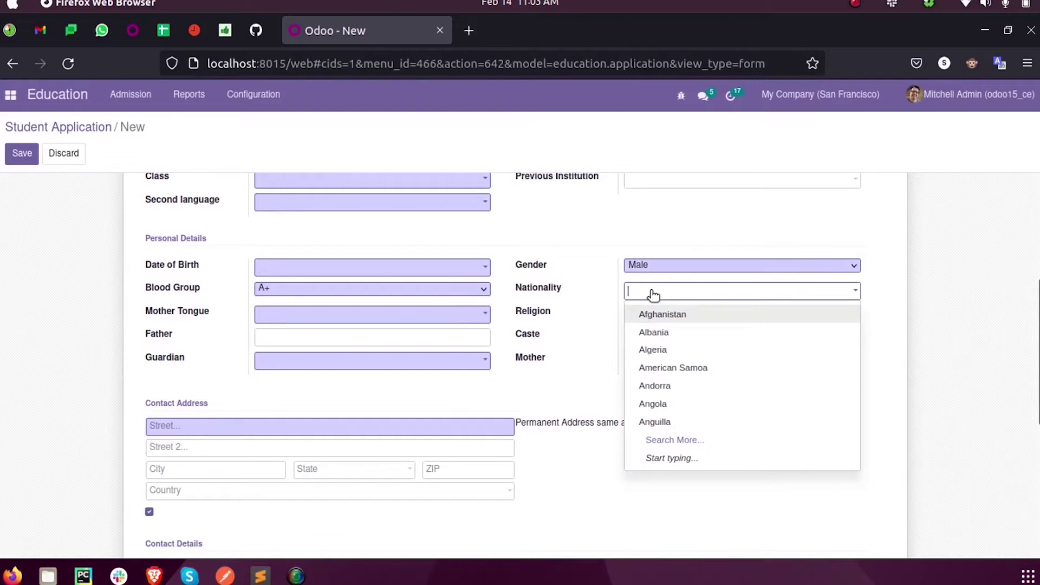
click(657, 318)
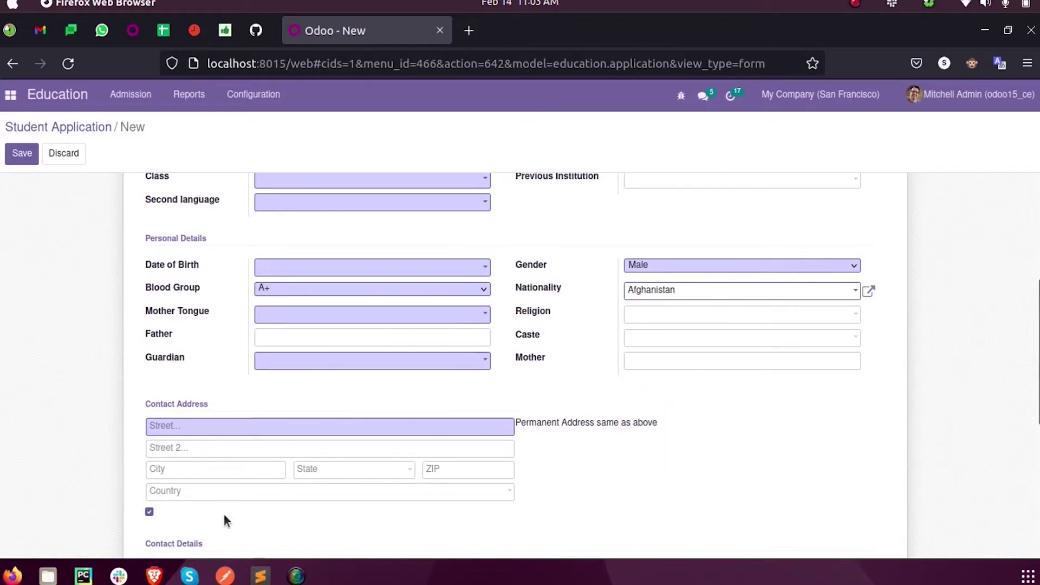
Step: Confirm the contact address Country remains empty, note the model name, and return to PyCharm
click(185, 494)
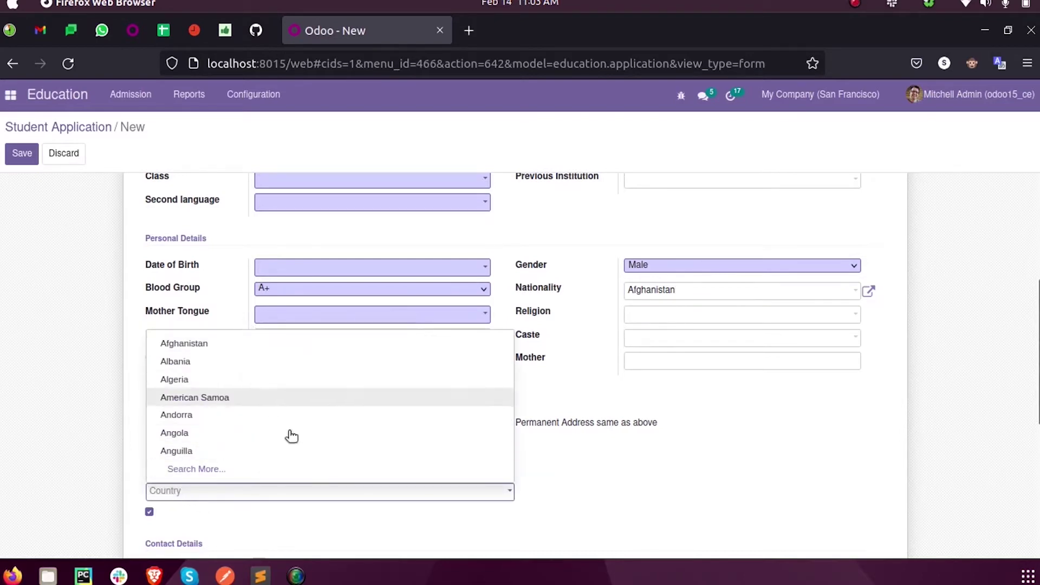
click(546, 294)
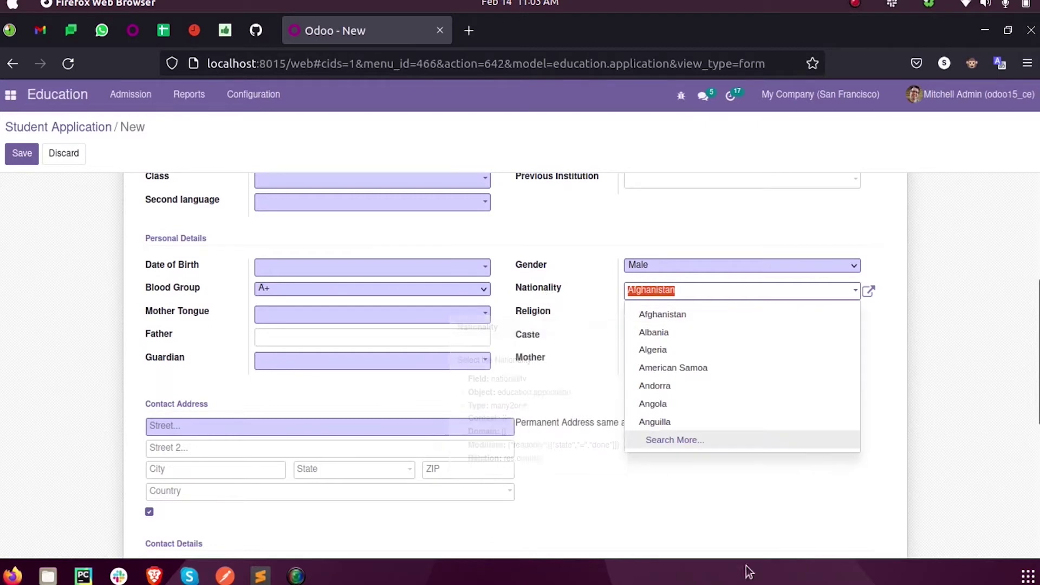
click(678, 514)
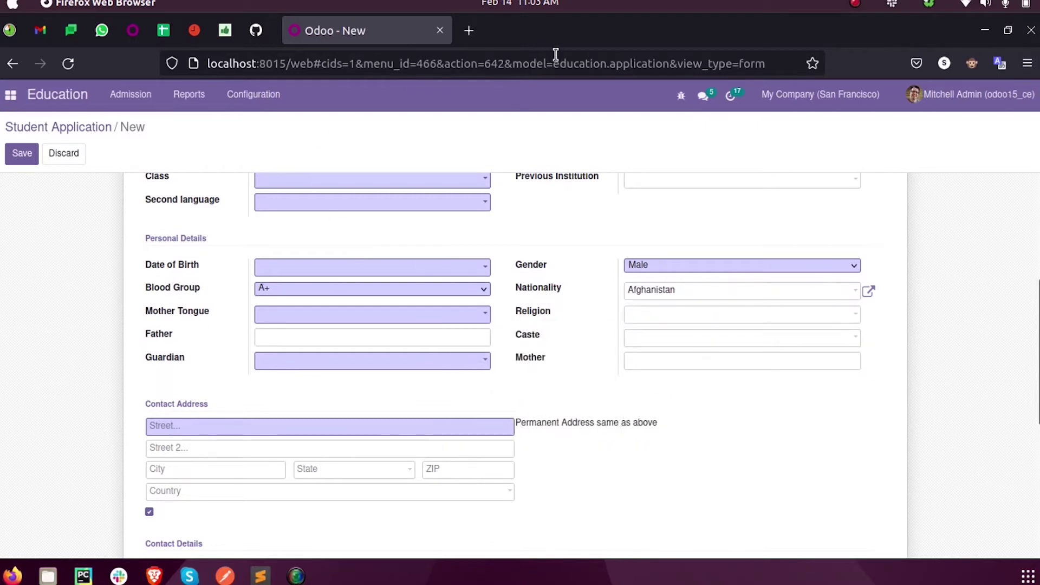
drag(552, 63, 644, 69)
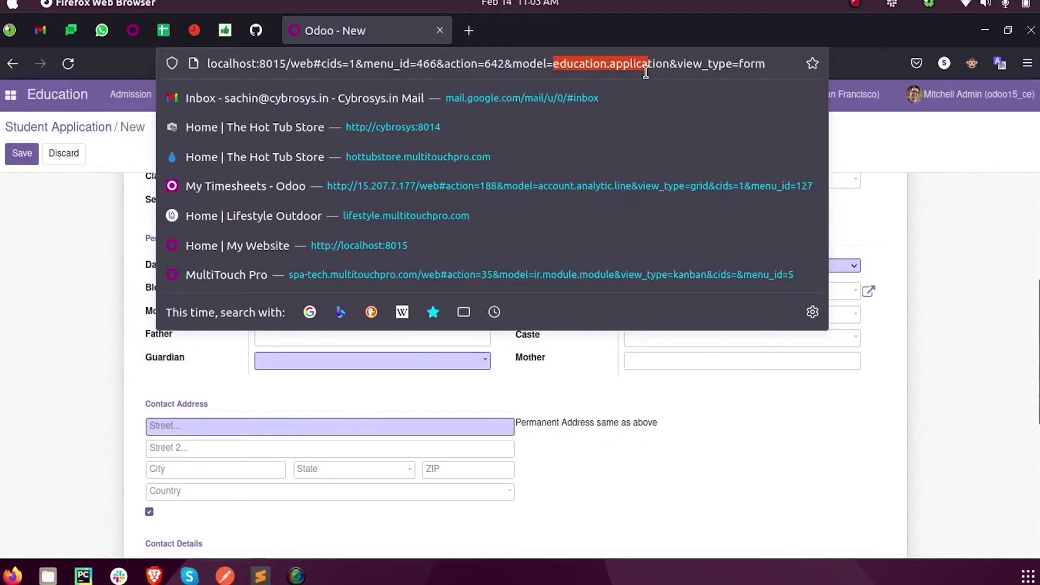
click(9, 289)
click(82, 574)
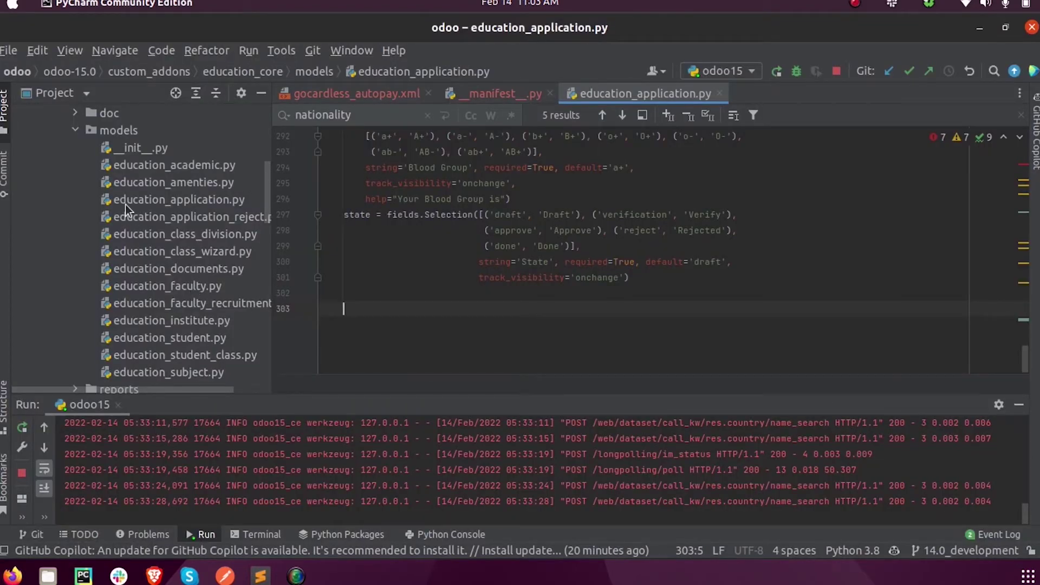
scroll(125, 203, up, 2)
scroll(122, 203, down, 2)
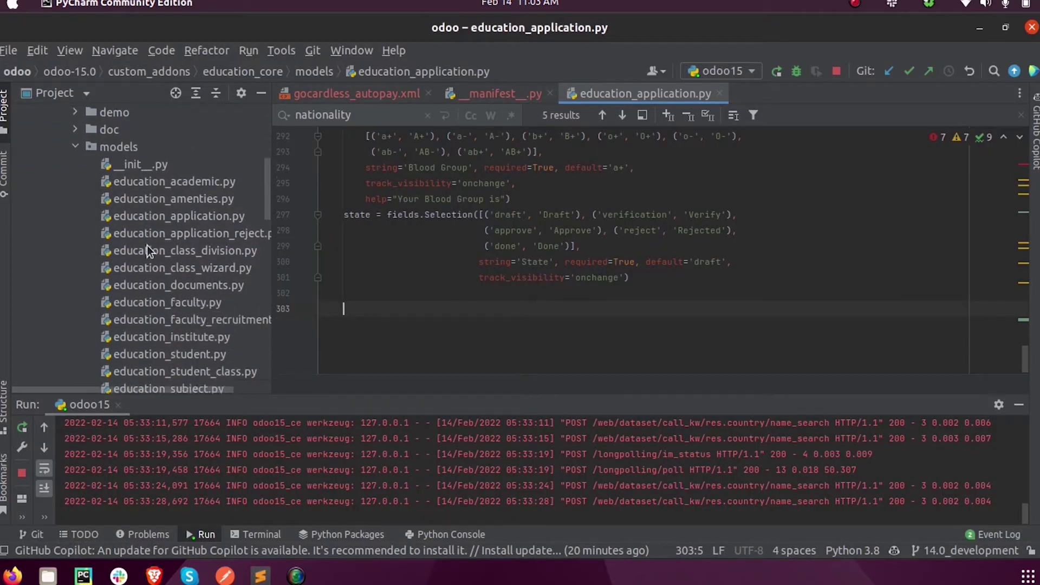
Step: Put an indented caret on empty line 303 of education_application.py
click(175, 93)
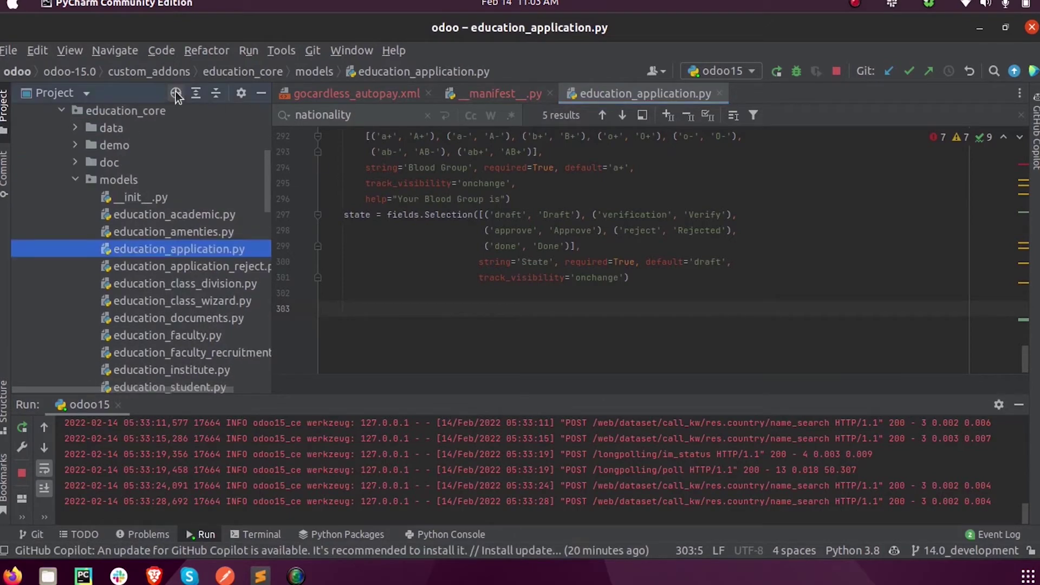
click(395, 311)
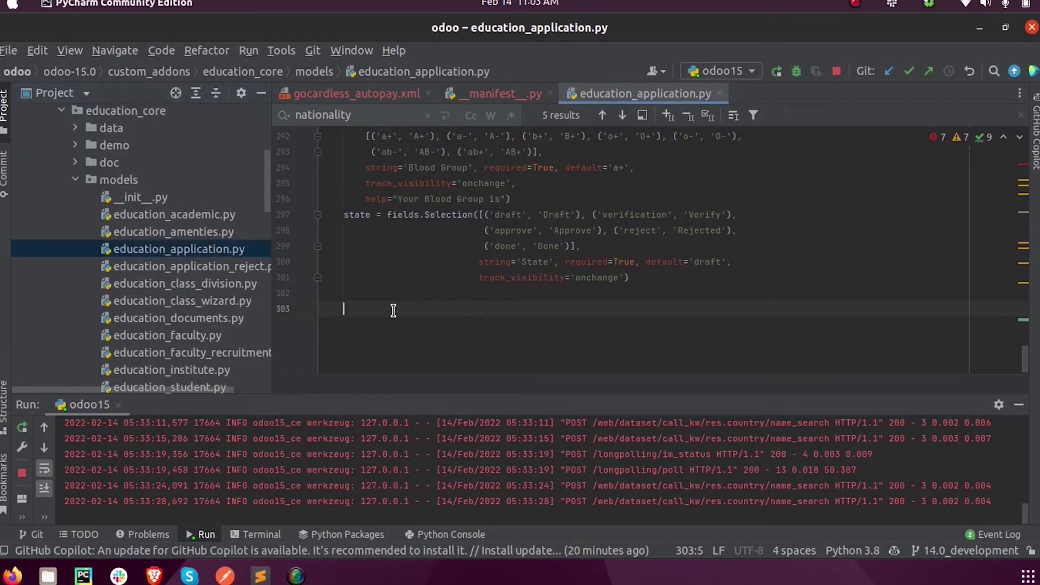
key(Tab)
text(@)
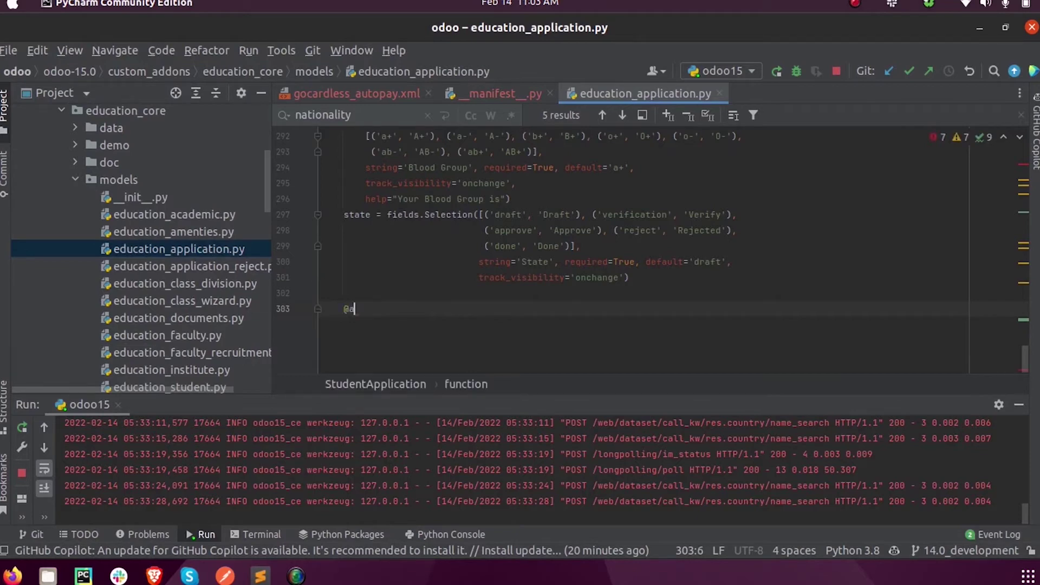
text(api.onch)
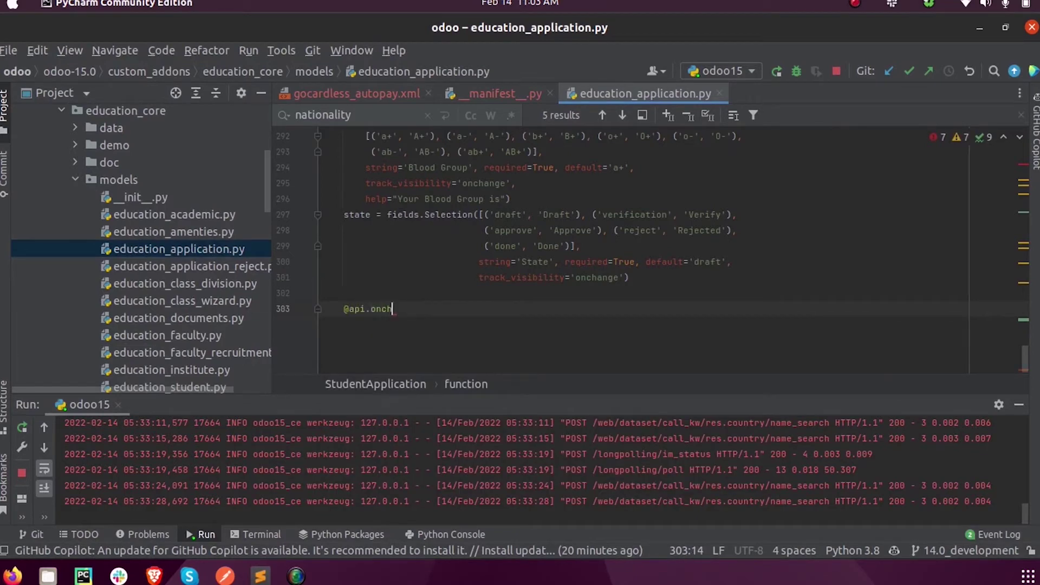
text(a)
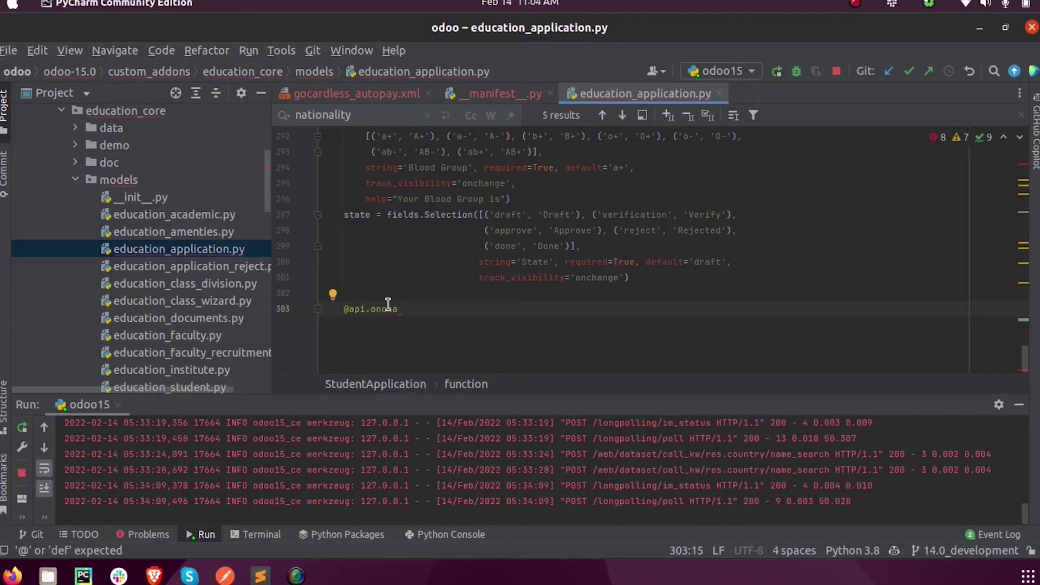
text(nge)
text(('nat)
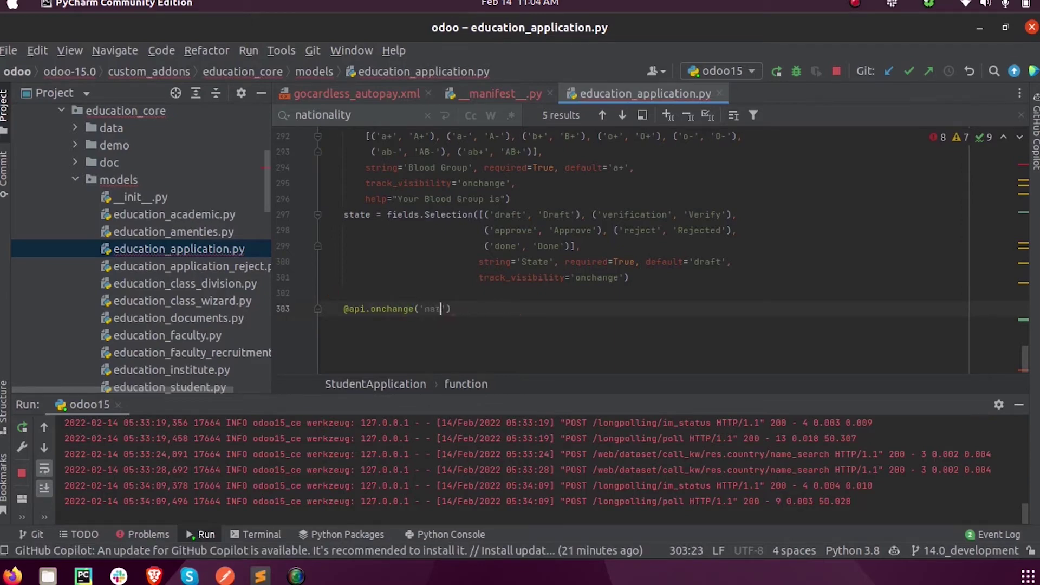
text(ionality)
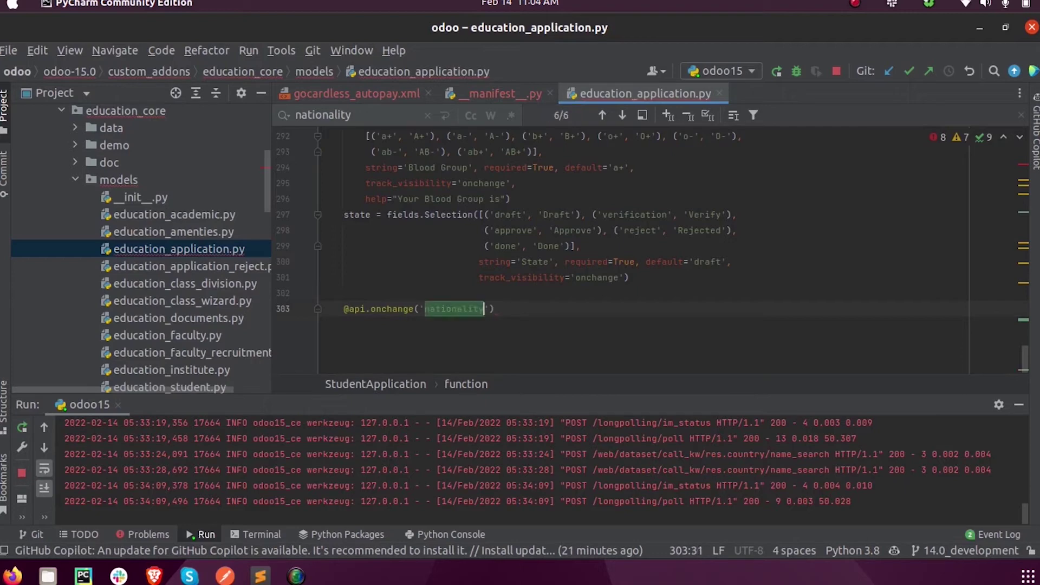
text(')
key(Return)
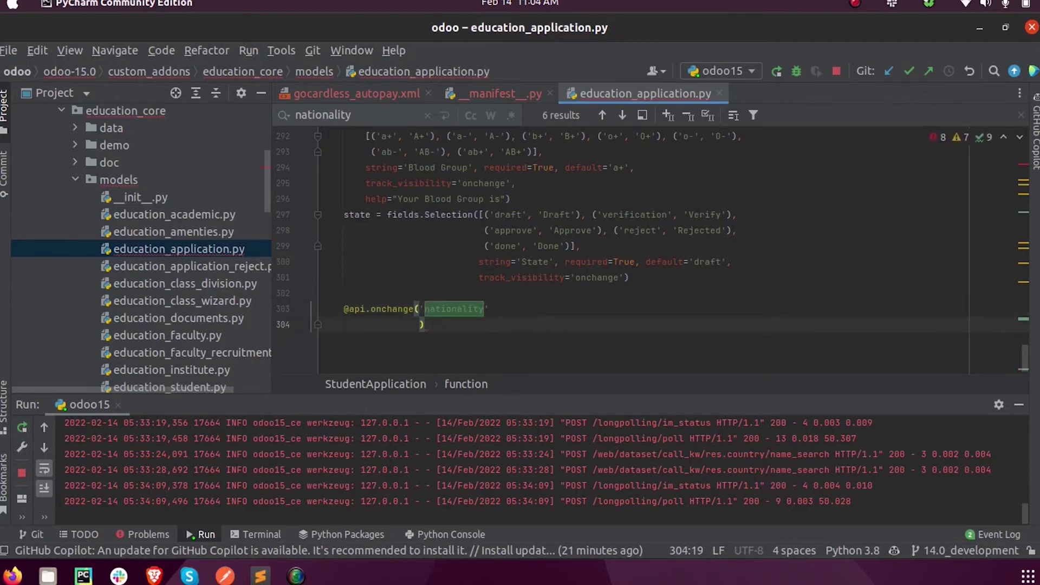
key(BackSpace)
key(End)
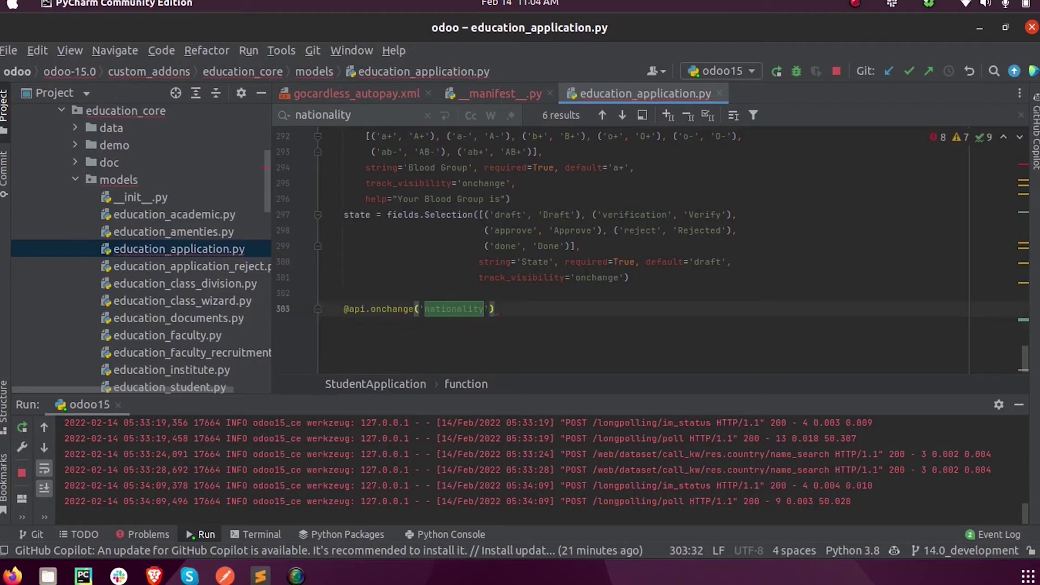
key(Return)
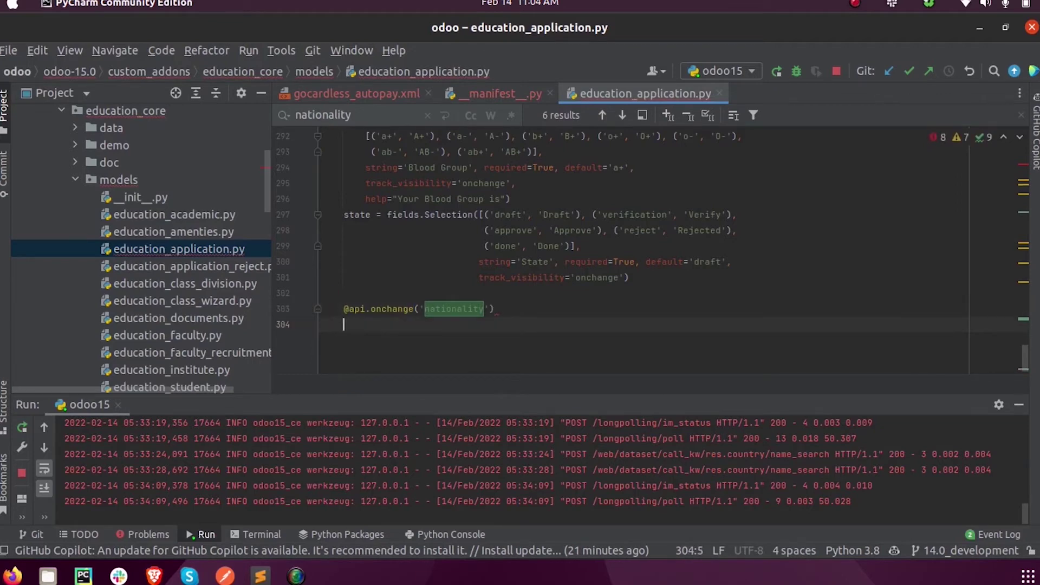
text(def _on)
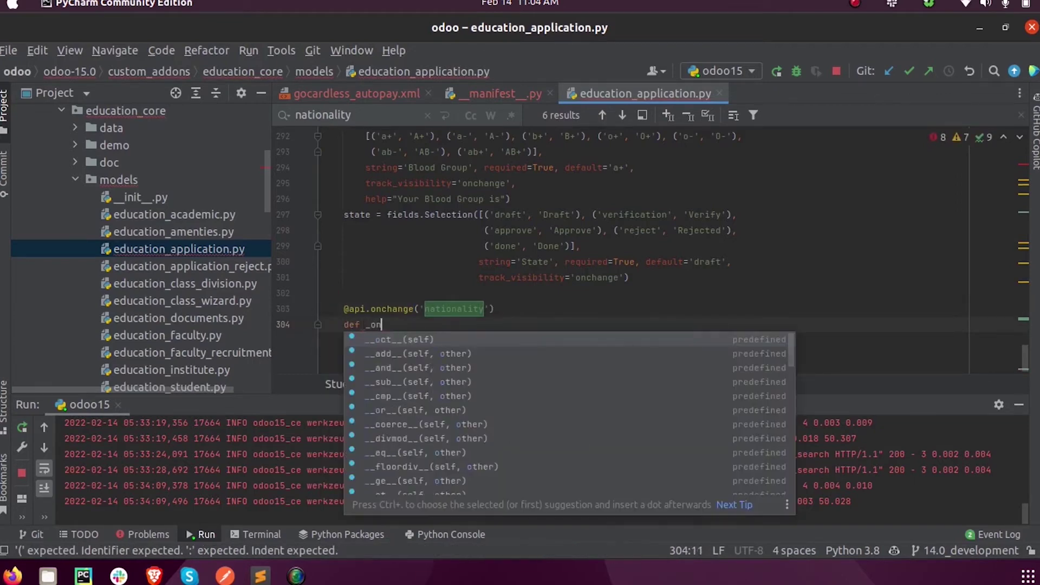
text(cge)
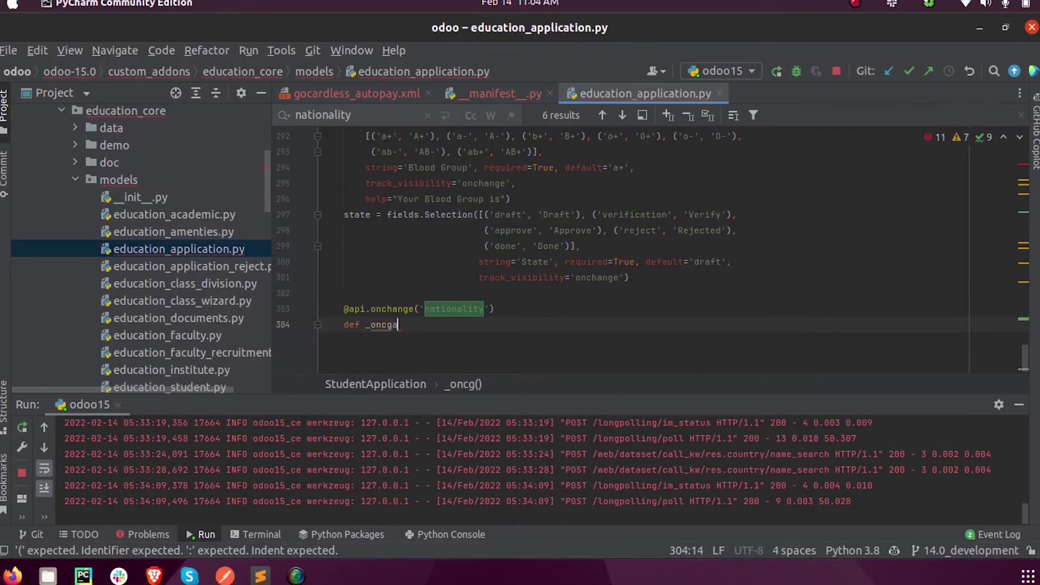
key(BackSpace)
text(hange)
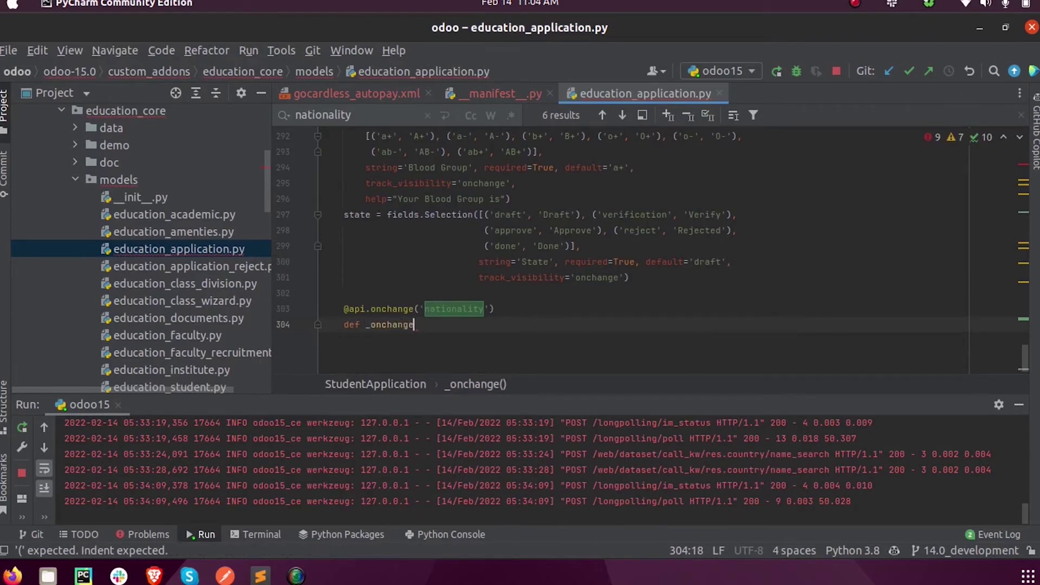
text(_nationality(self):)
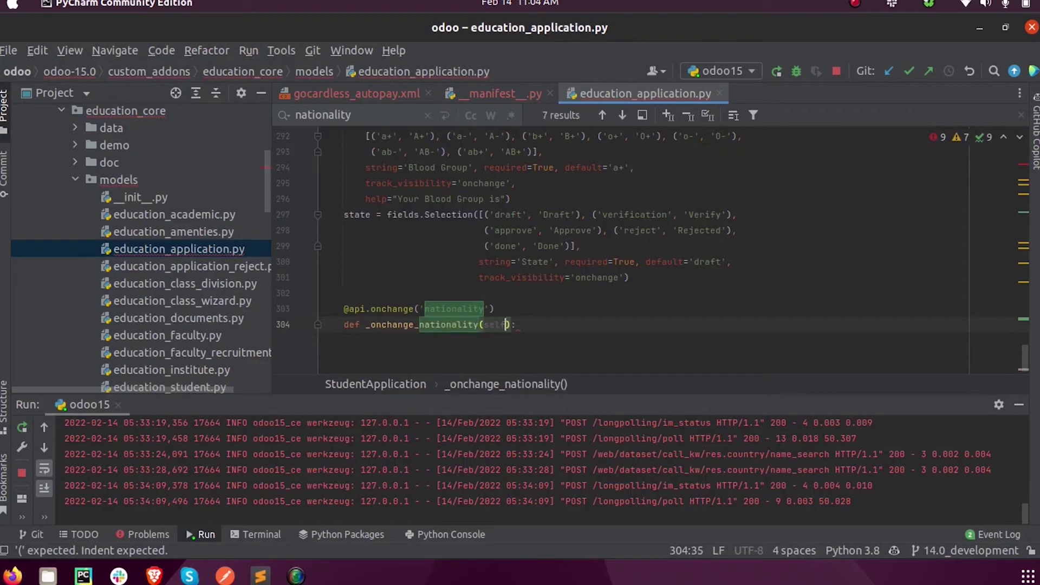
key(End)
key(Return)
text(if )
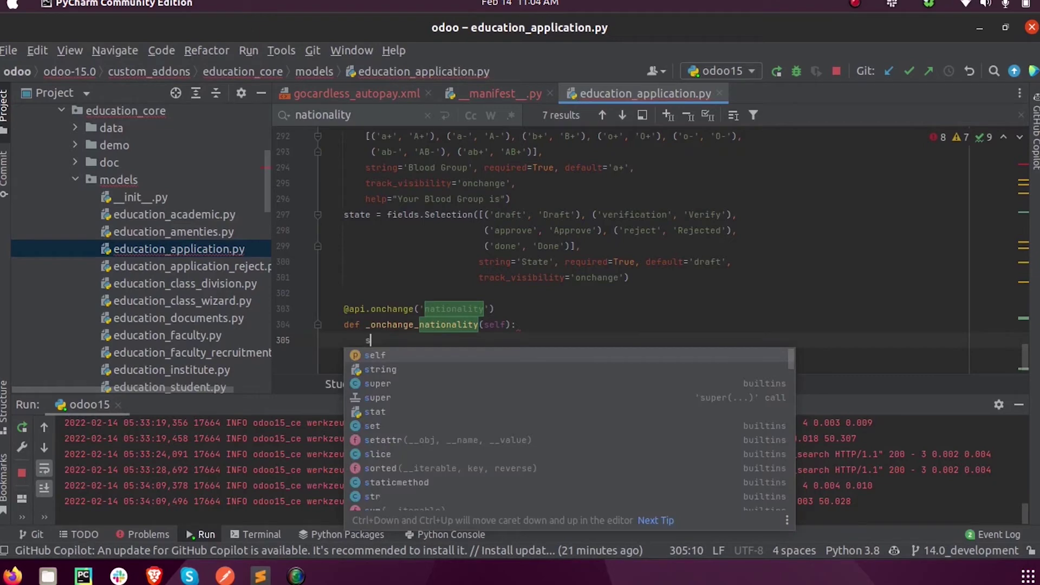
text(self.)
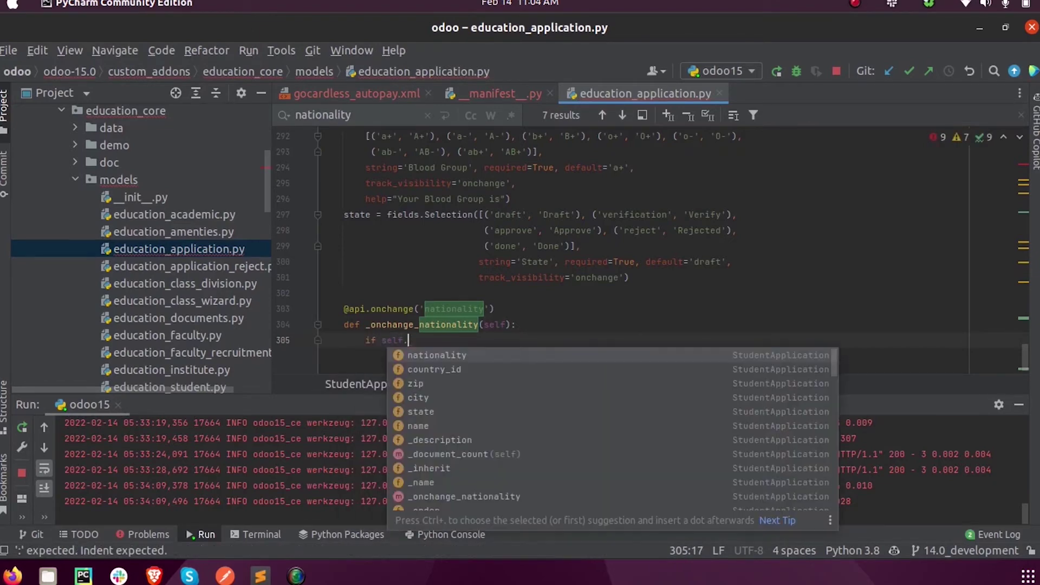
text(na)
Step: Add the body: if self.nationality: self.country_id = self.nationality.id
key(Return)
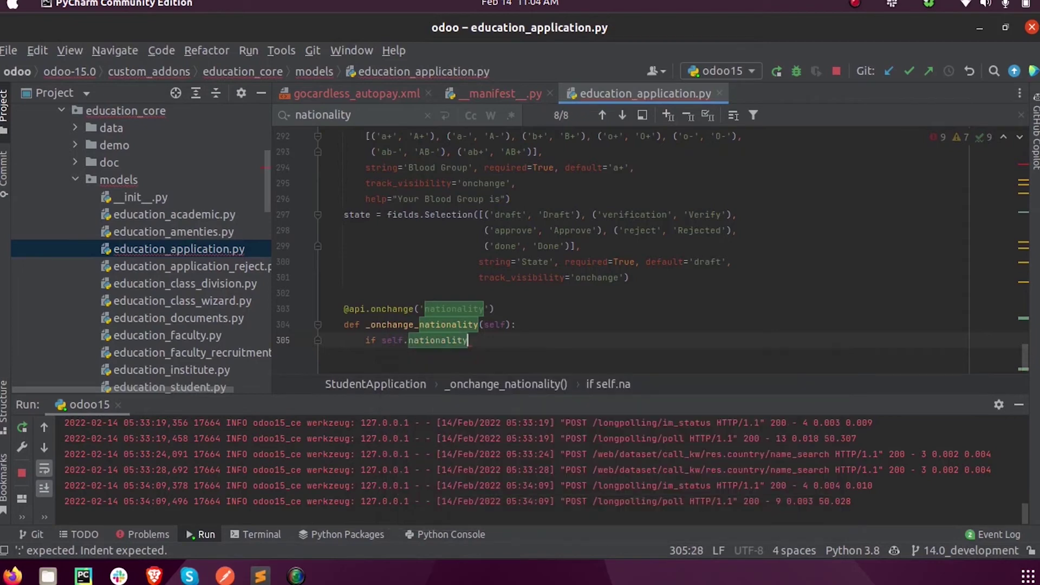
text(:)
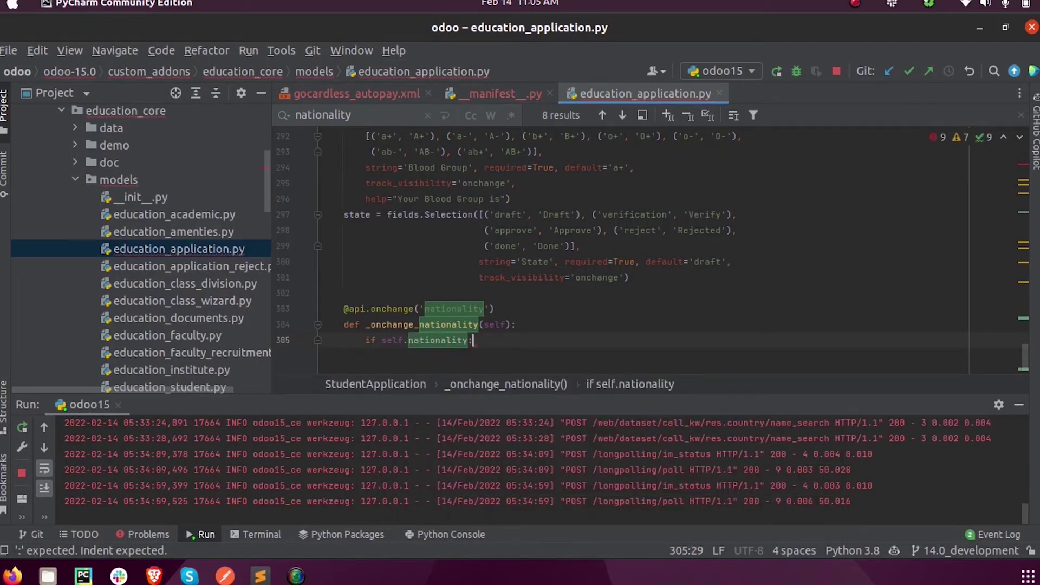
key(Return)
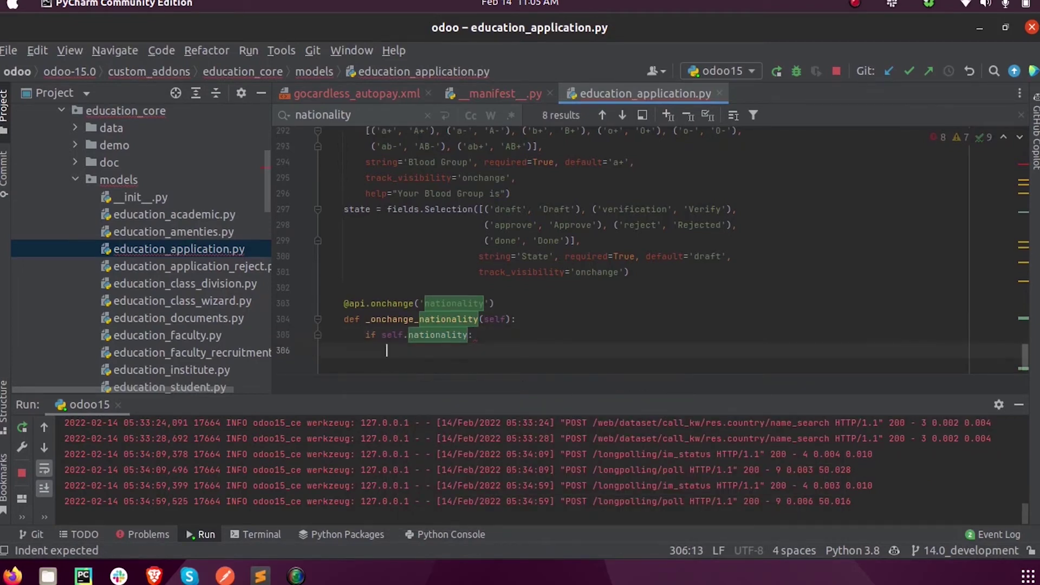
text(self)
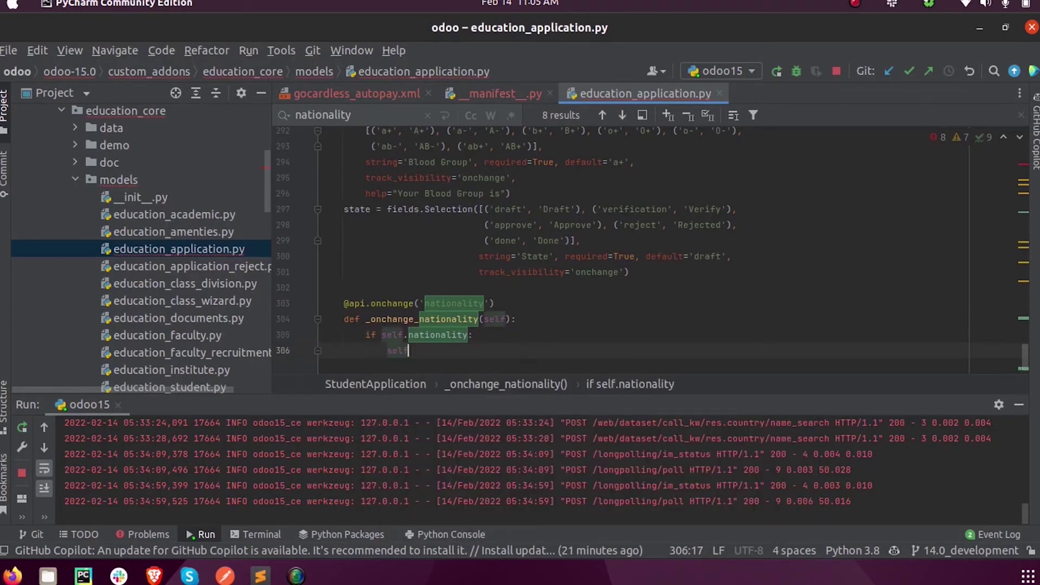
text(.count)
key(Return)
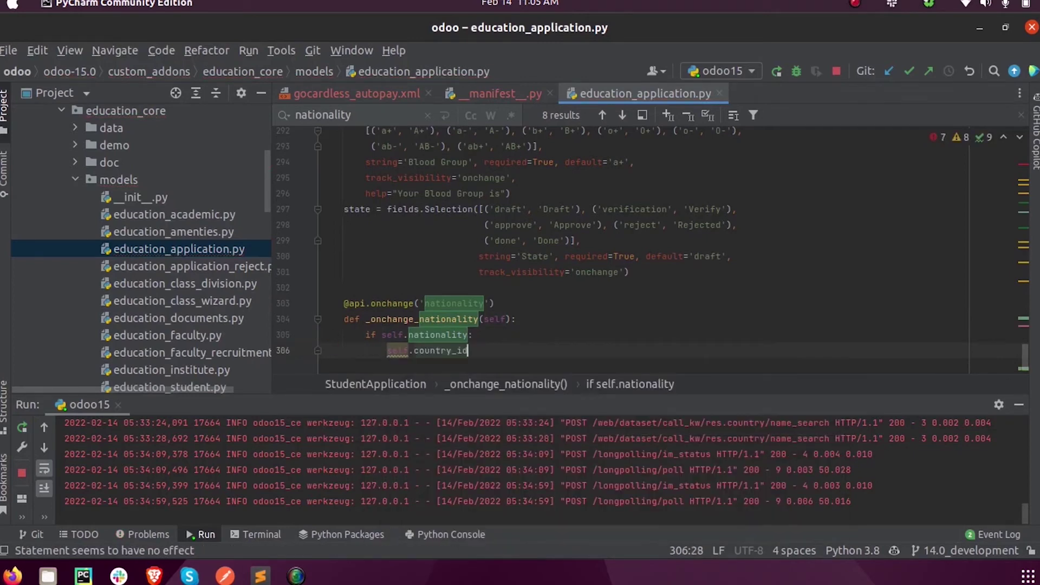
text( = se)
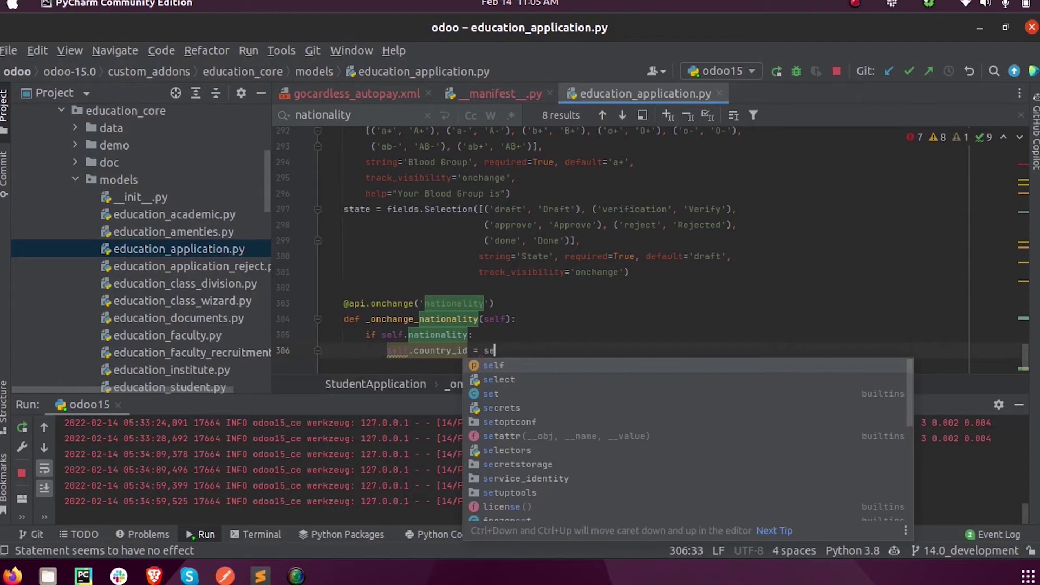
text(lf.)
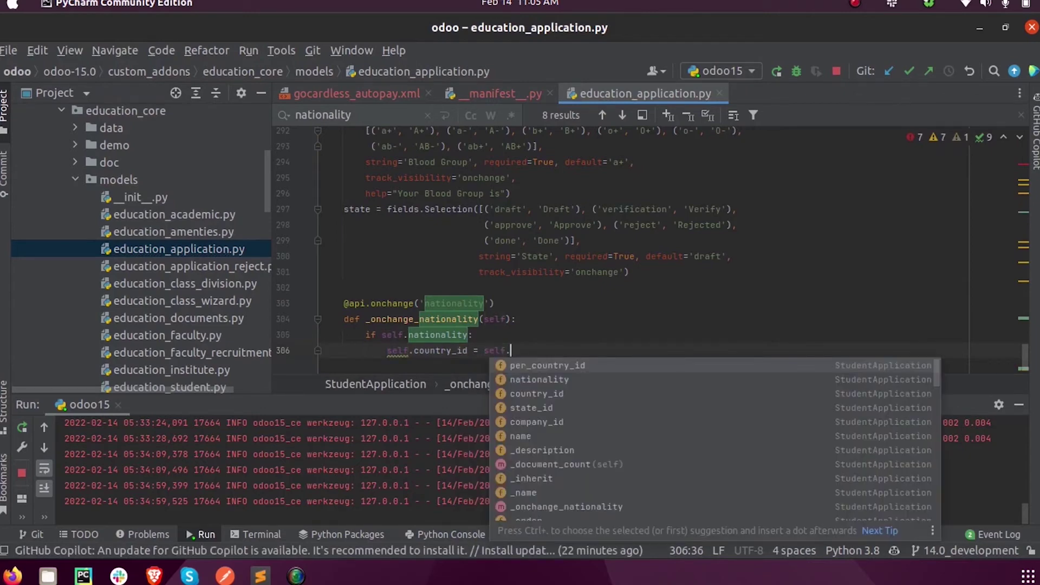
text(na)
key(Return)
text(.)
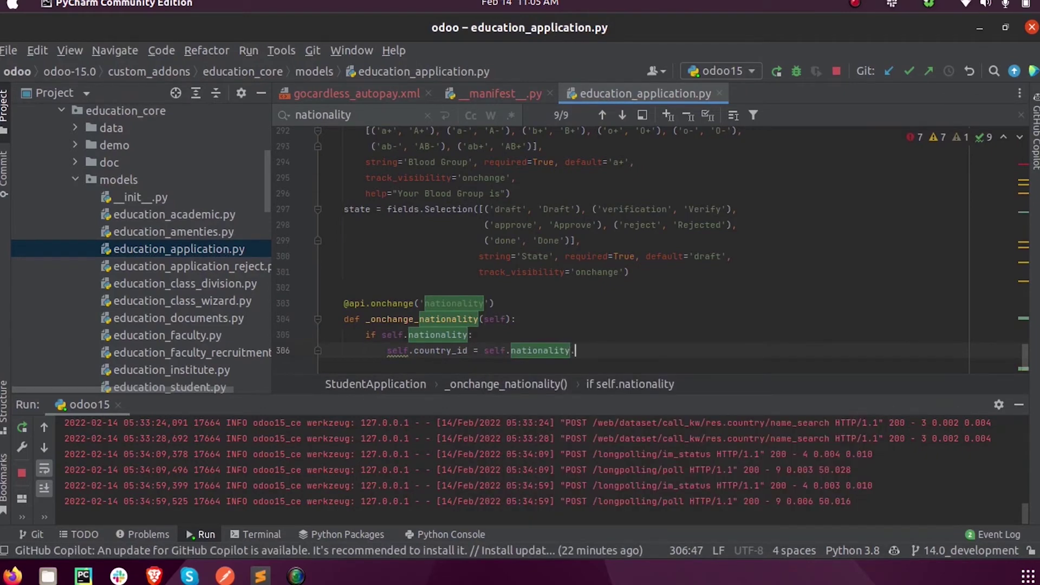
text(id)
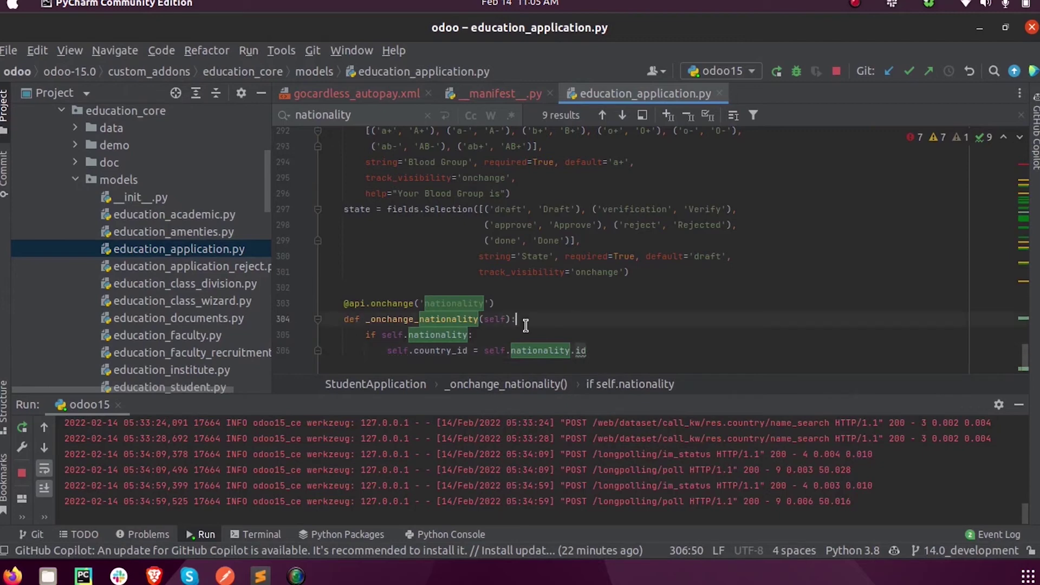
click(520, 319)
click(13, 576)
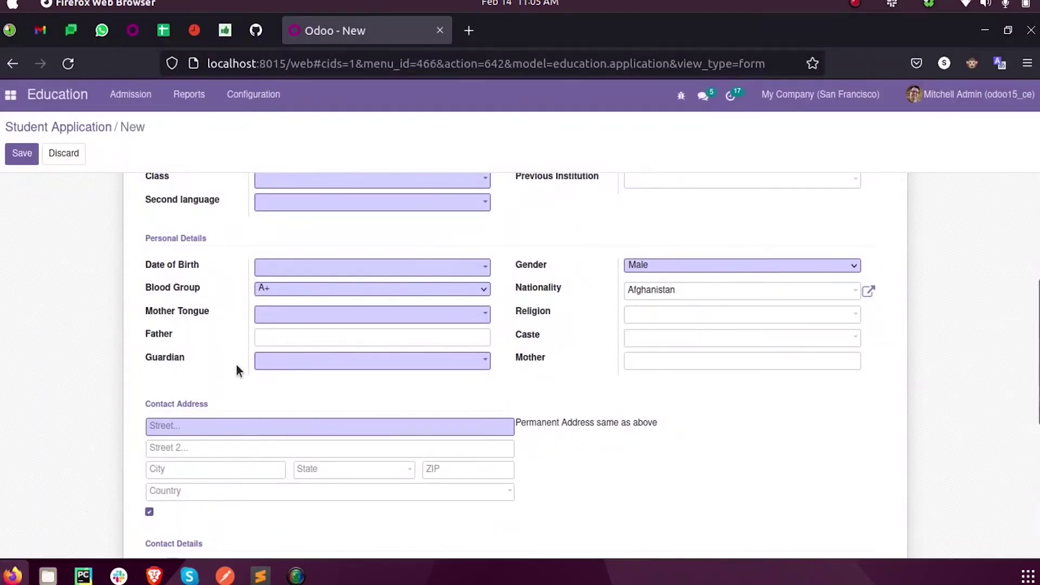
click(166, 496)
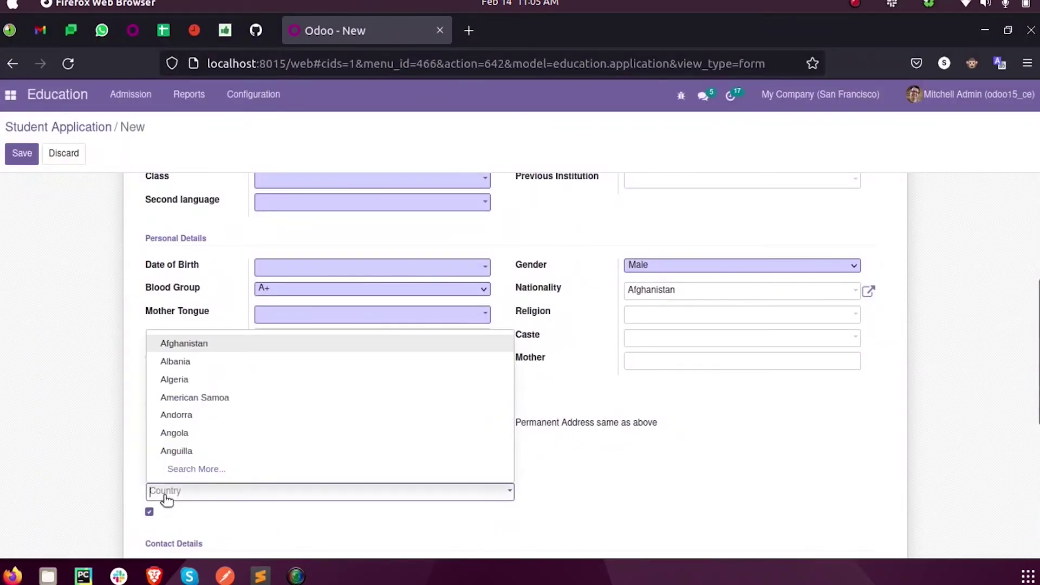
click(822, 488)
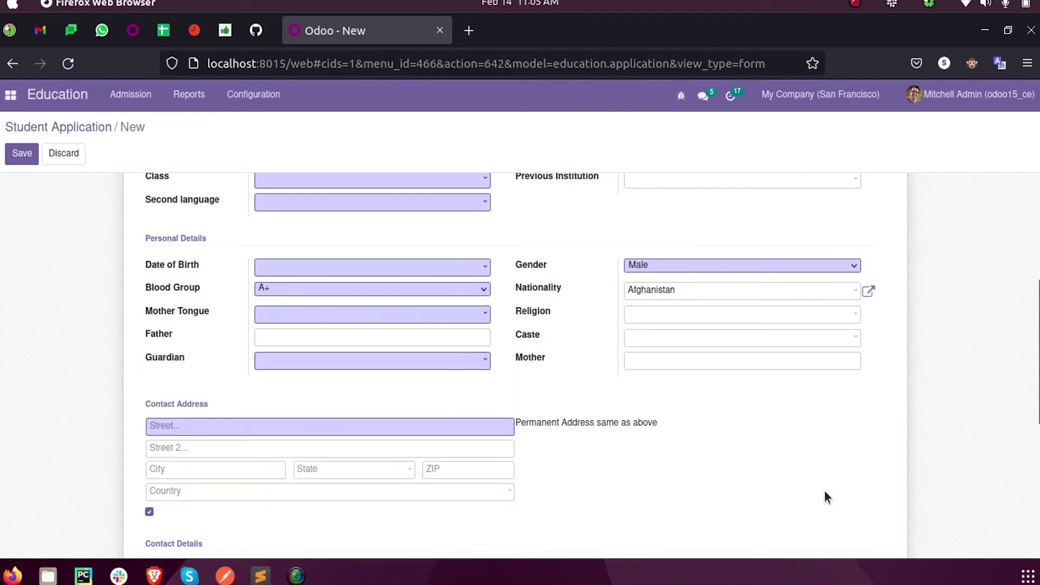
scroll(756, 463, up, 3)
scroll(649, 366, up, 3)
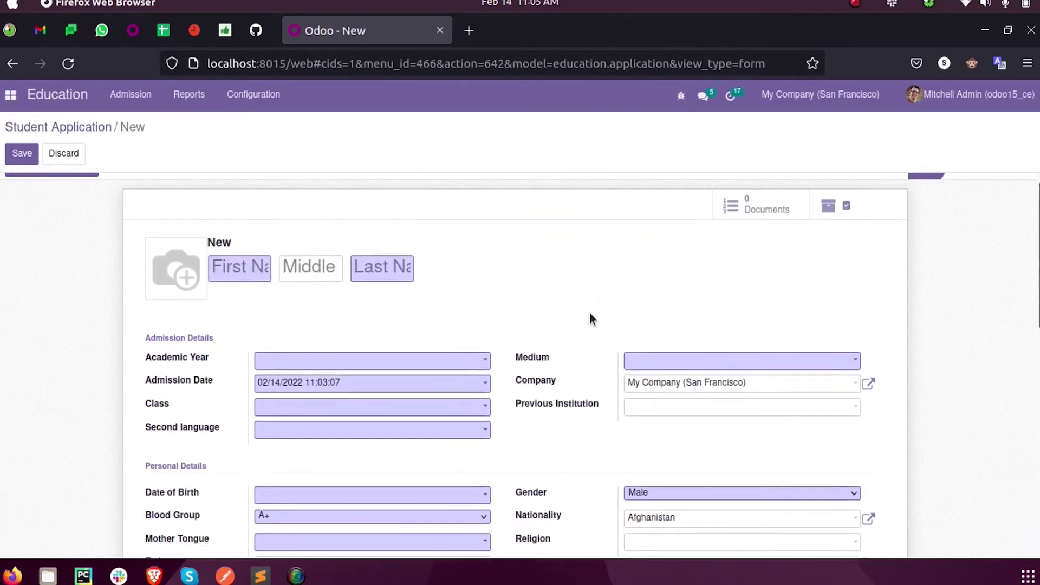
scroll(589, 312, down, 3)
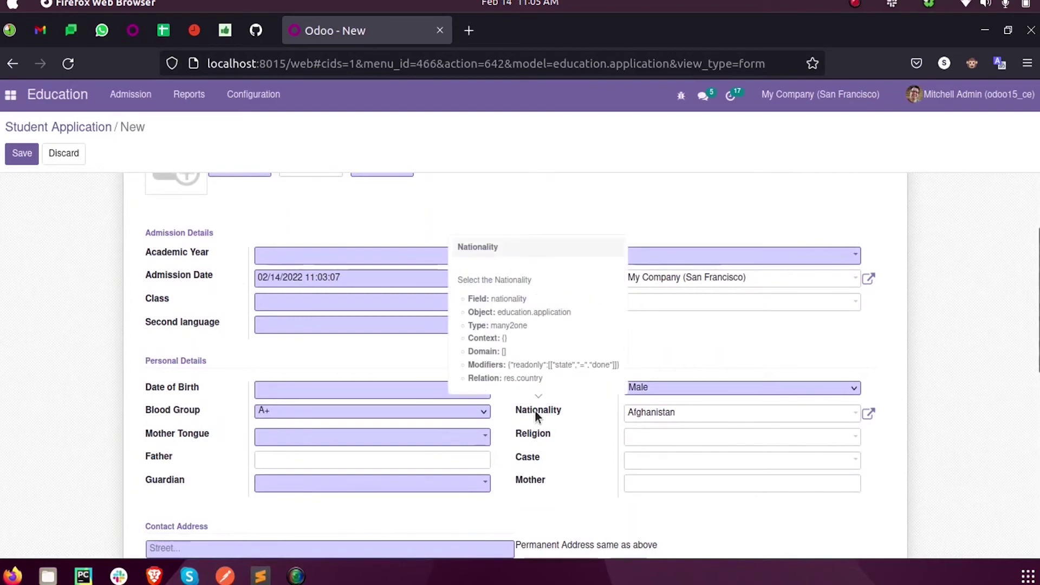
click(85, 575)
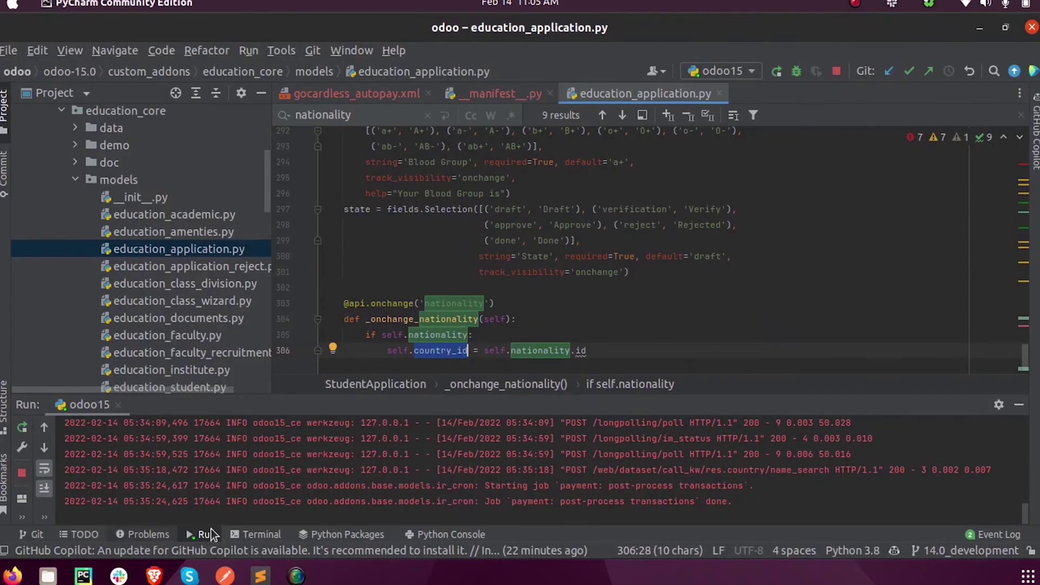
Step: Rerun the Odoo server and discard the unsaved student application
click(780, 70)
click(12, 575)
click(11, 94)
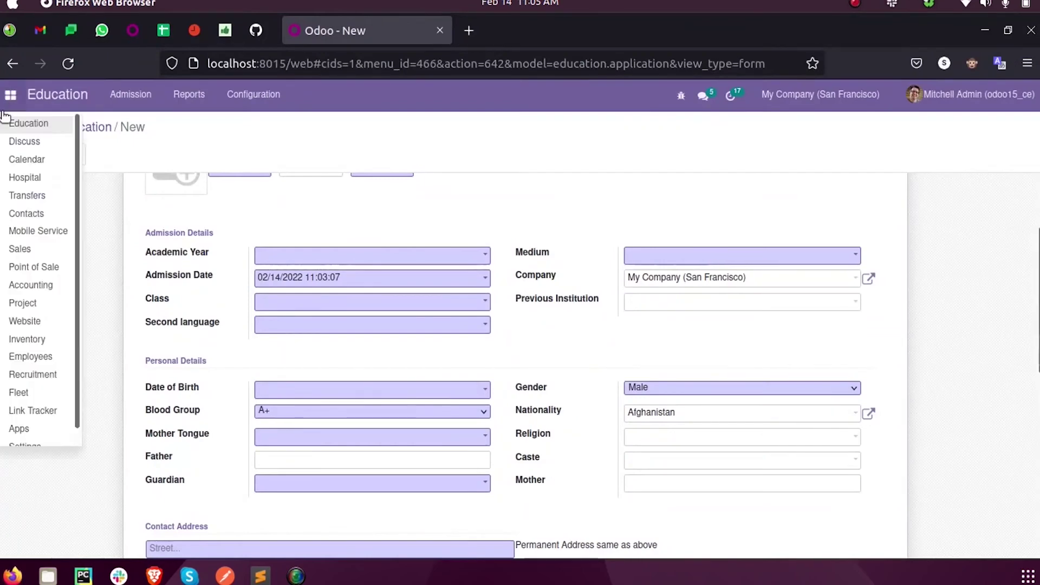
scroll(36, 325, down, 1)
click(69, 157)
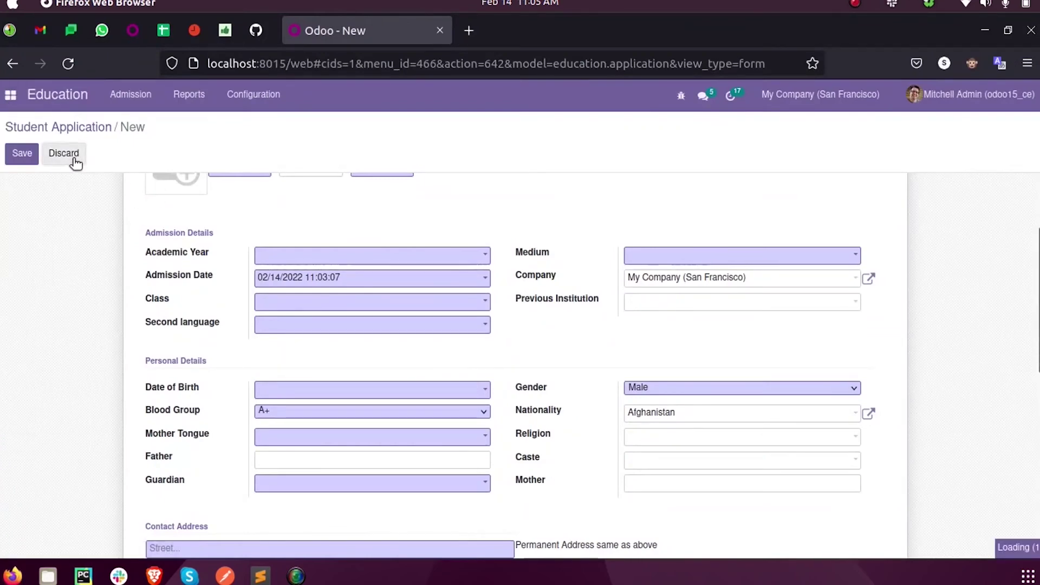
Step: Upgrade the Educational ERP Core module from the installed Apps list
click(11, 95)
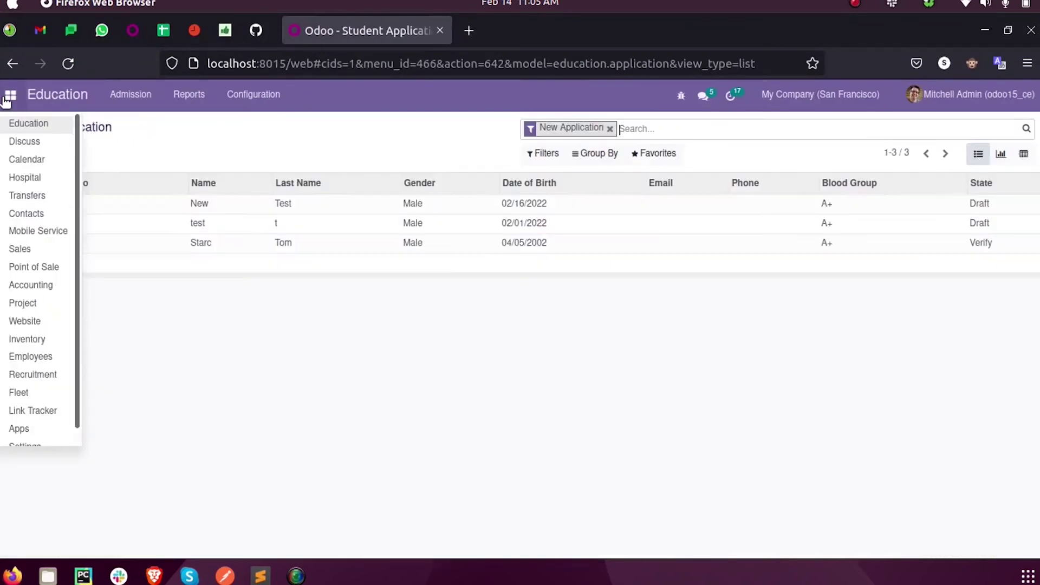
click(19, 428)
click(359, 192)
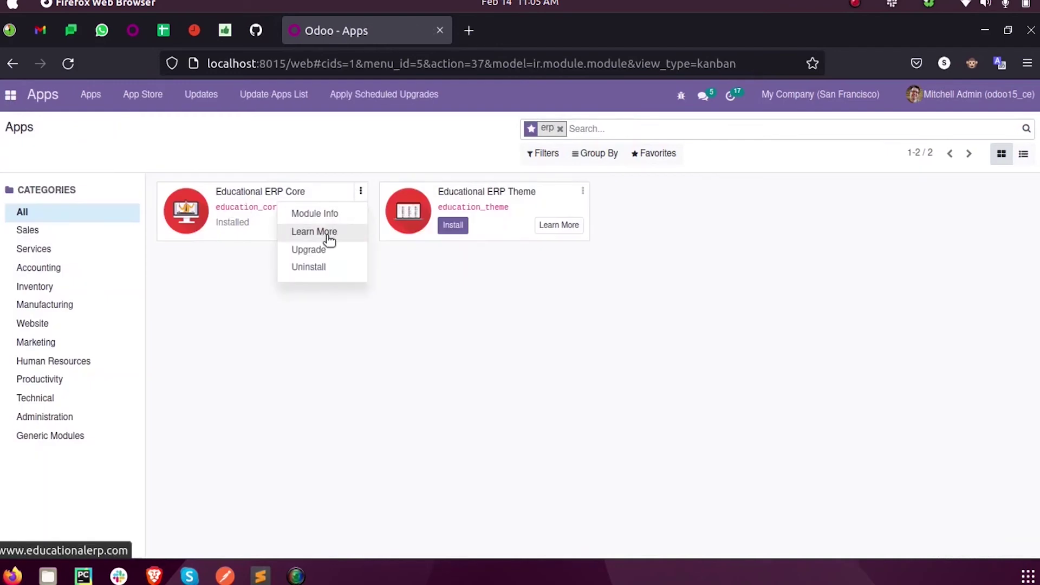
click(323, 247)
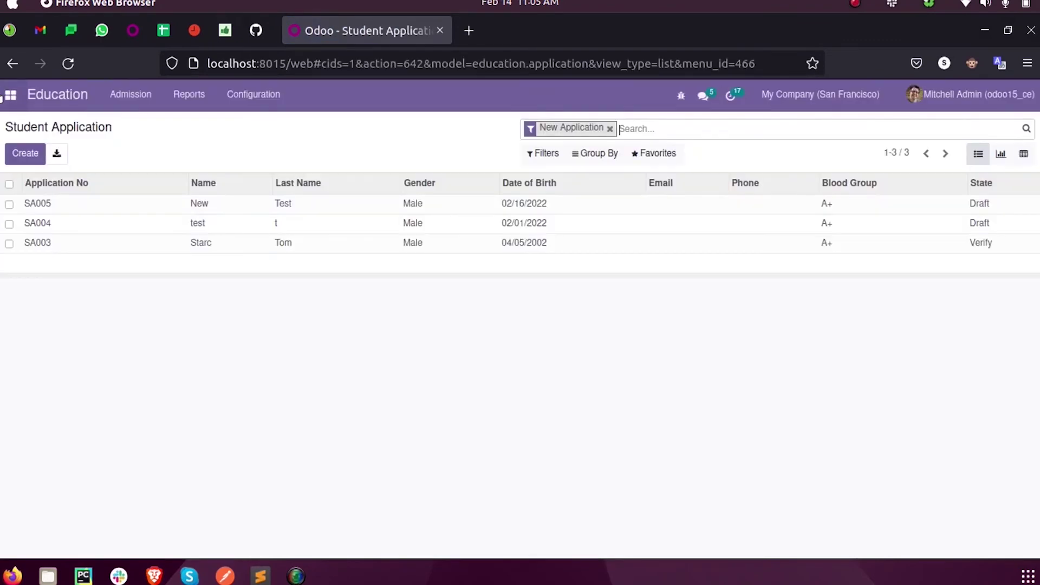
Step: Create an application with Nationality American Samoa and confirm Country shows American Samoa
click(25, 154)
scroll(518, 372, down, 5)
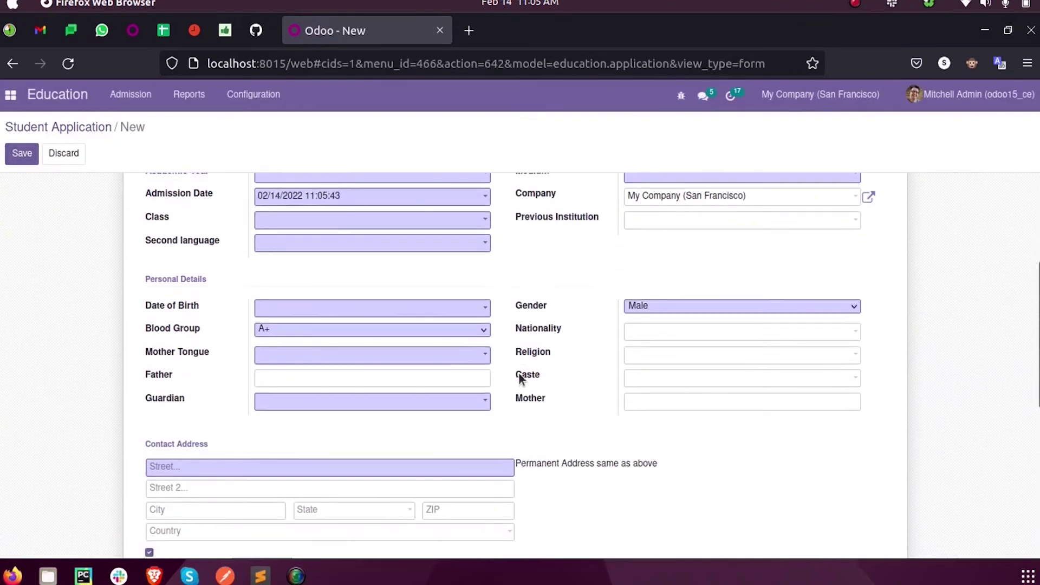
scroll(519, 372, down, 1)
click(647, 293)
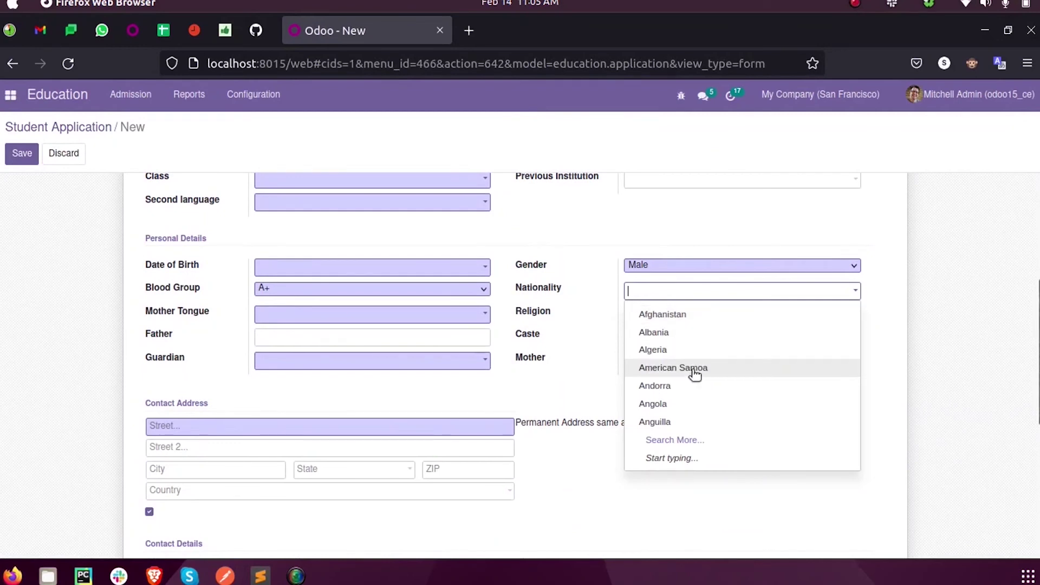
click(695, 373)
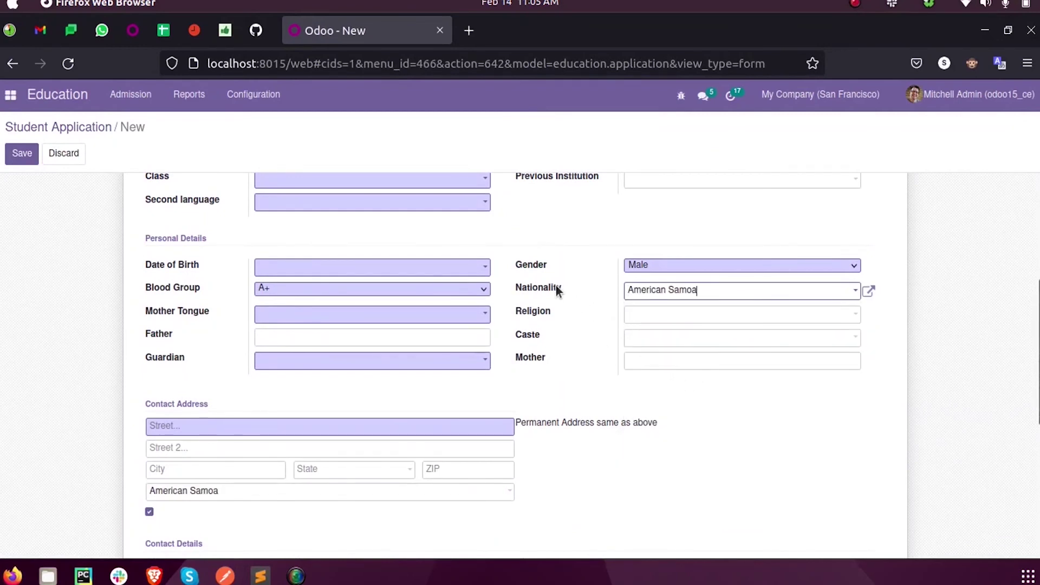
click(520, 288)
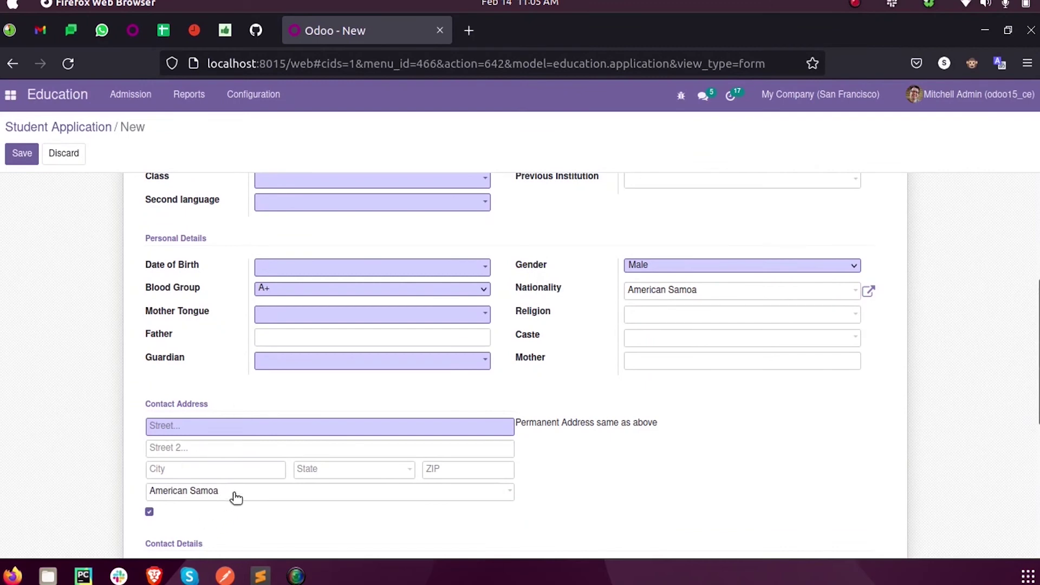
drag(235, 497, 144, 495)
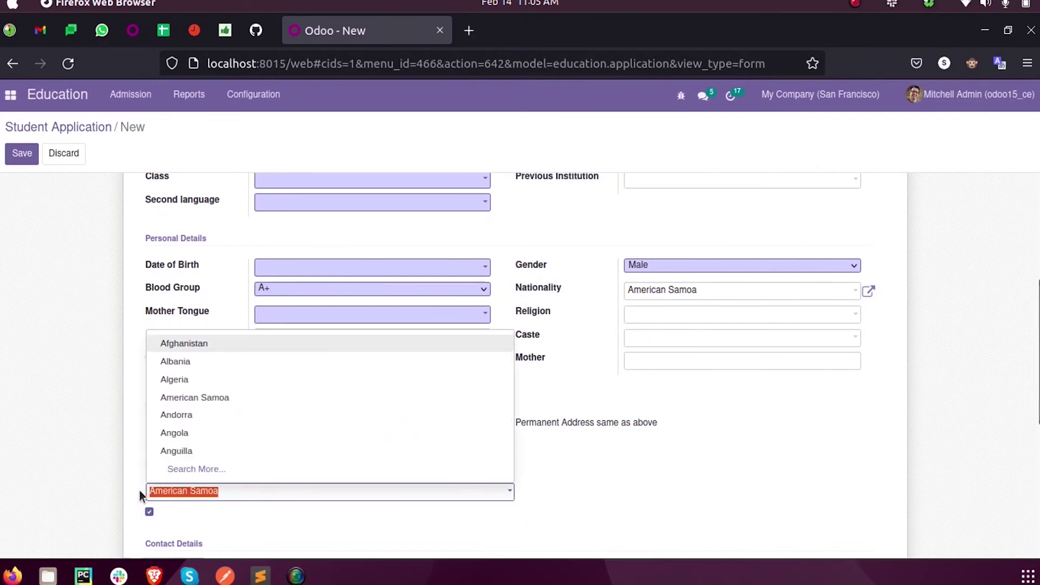
click(101, 467)
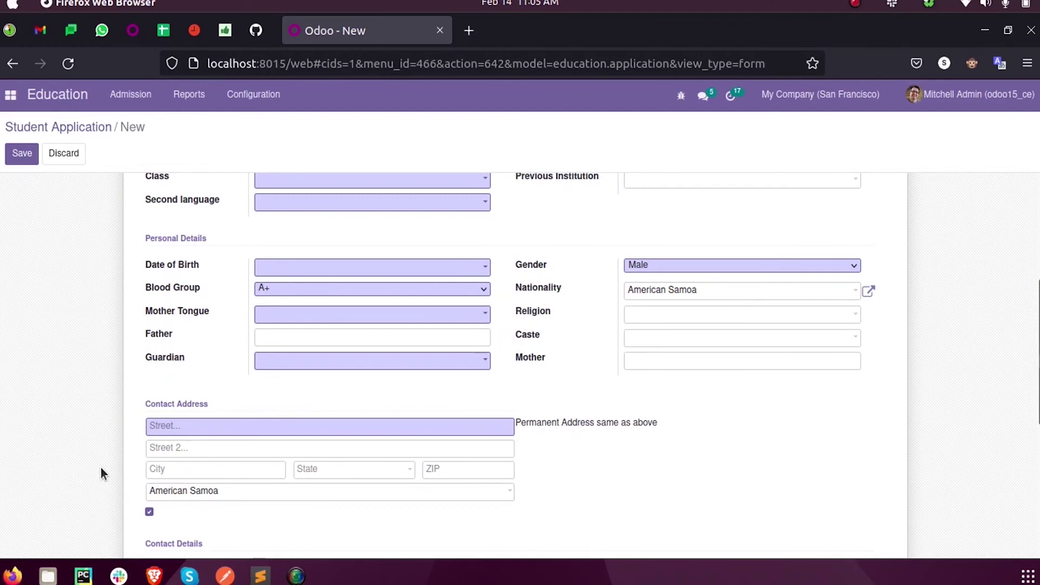